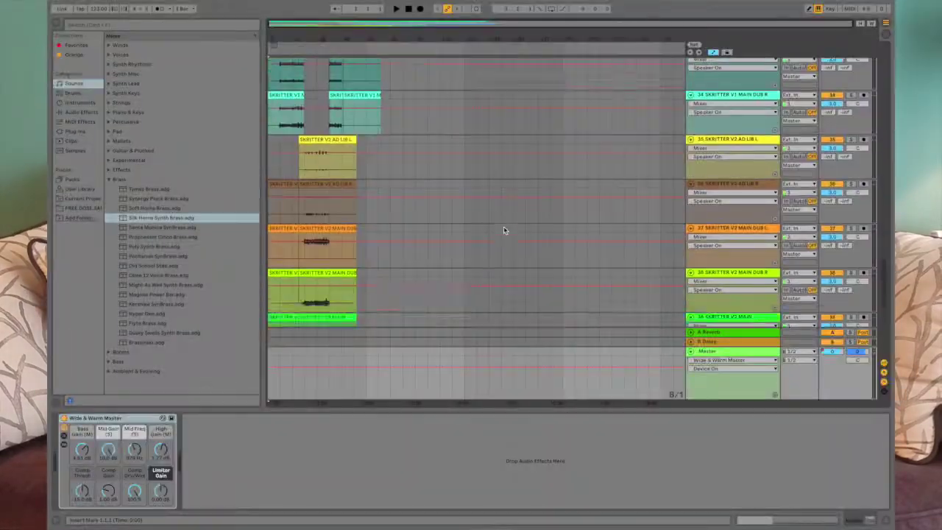
scroll(504, 230, down, 5)
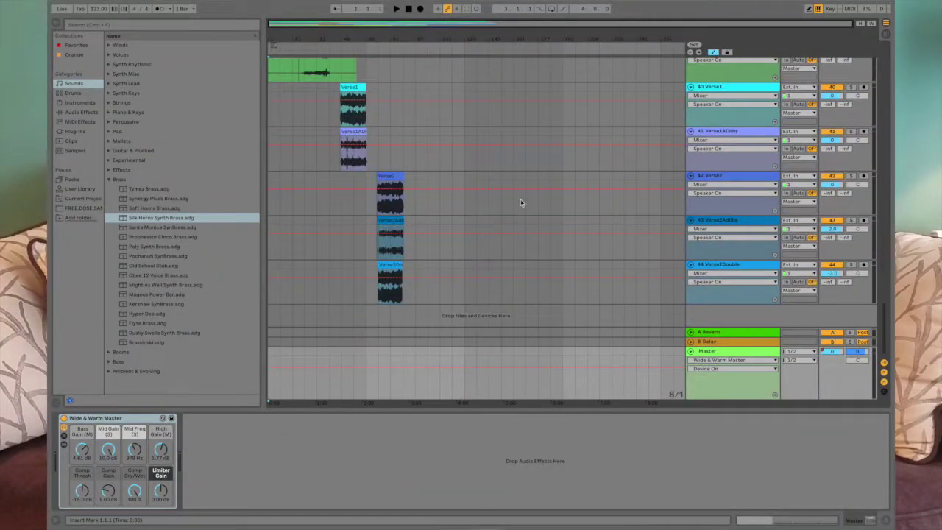
scroll(566, 144, up, 15)
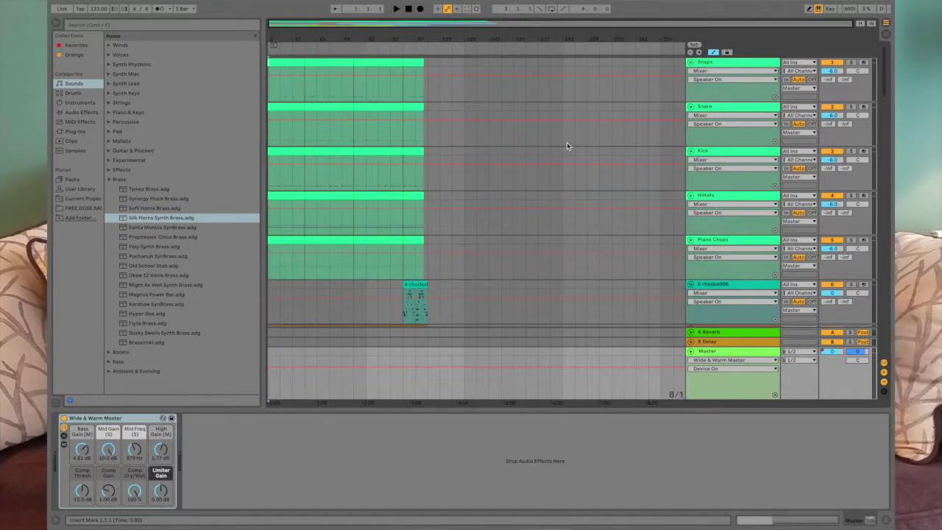
scroll(567, 145, down, 10)
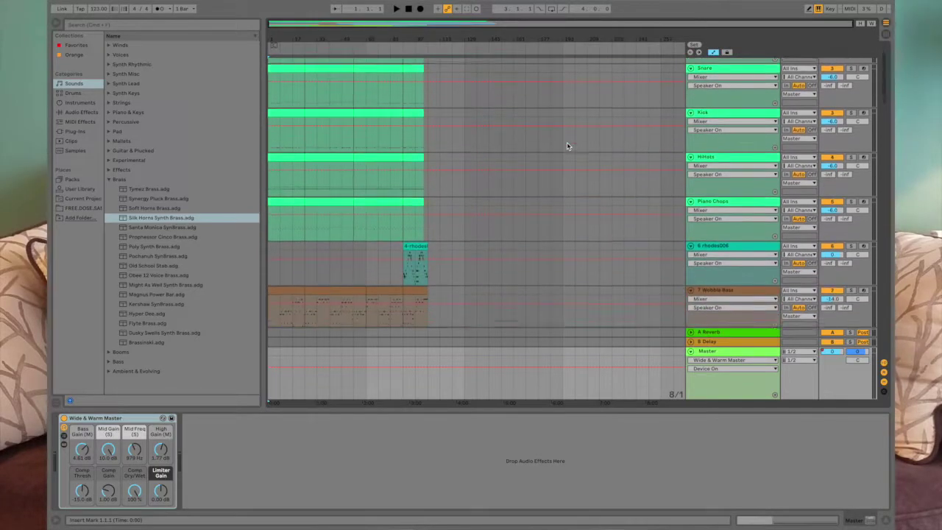
scroll(567, 145, down, 10)
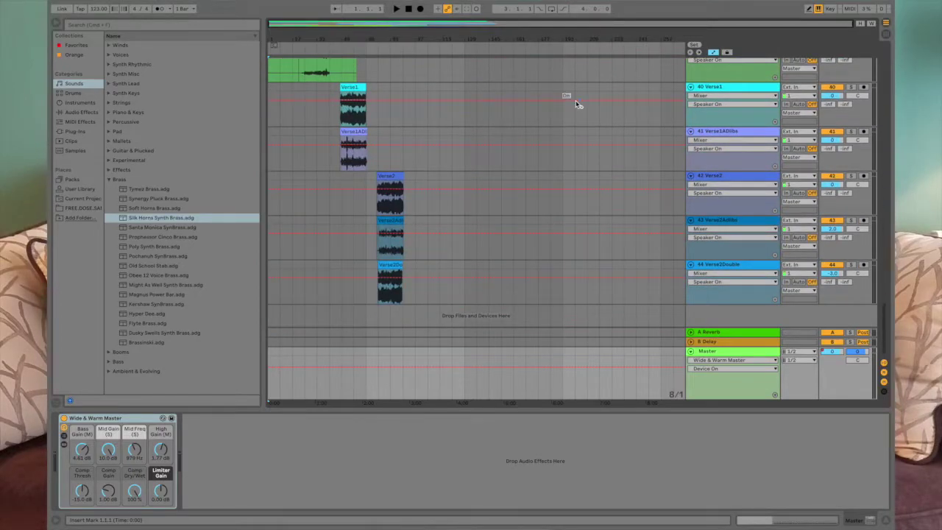
scroll(576, 100, up, 15)
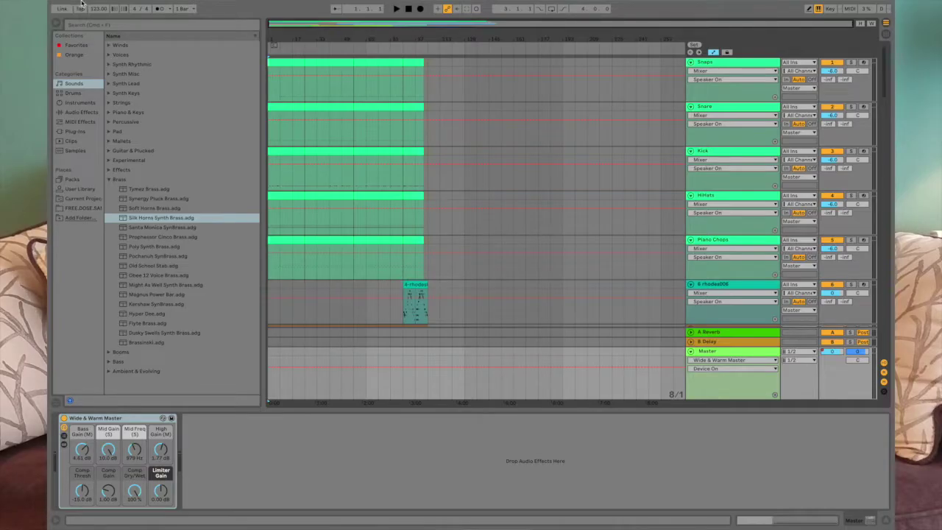
Step: Export the set's audio as Gold_Tooth_Example_Stems into the Stem_Dump folder
mouse_move(83, 3)
click(177, 16)
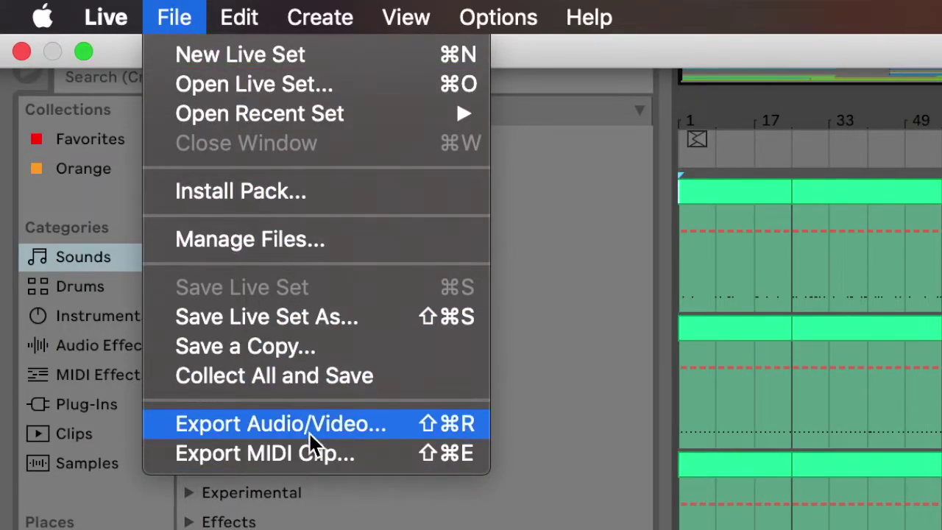
click(309, 425)
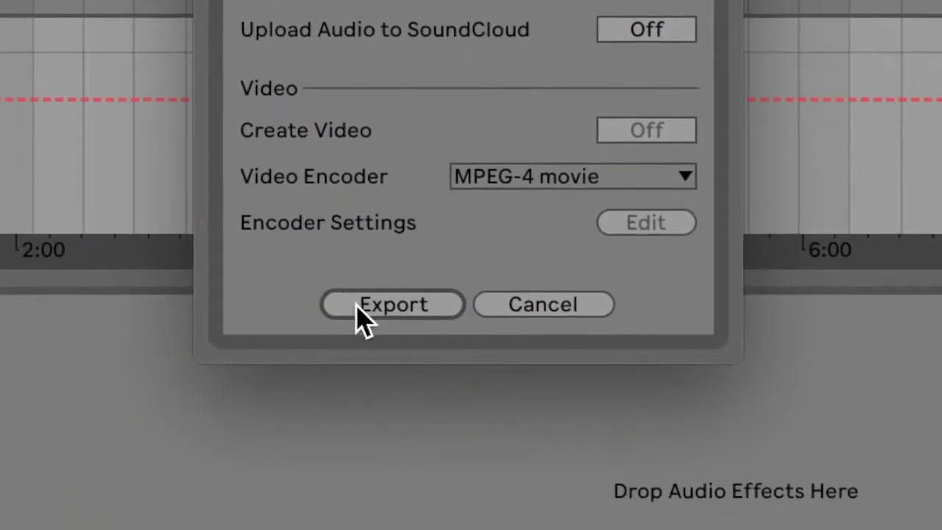
click(351, 451)
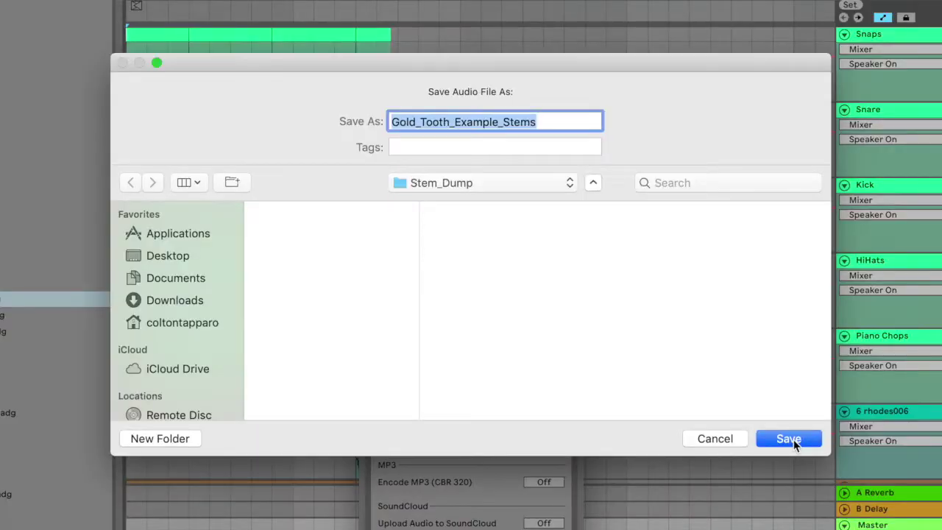
click(794, 440)
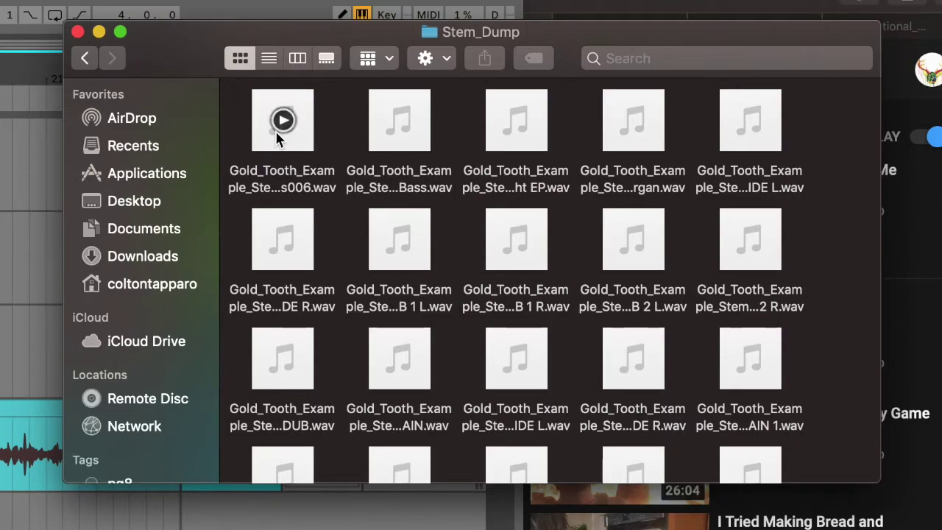
Step: In Finder, open the name of the exported stem ending in s006.wav for editing
right_click(290, 190)
click(381, 311)
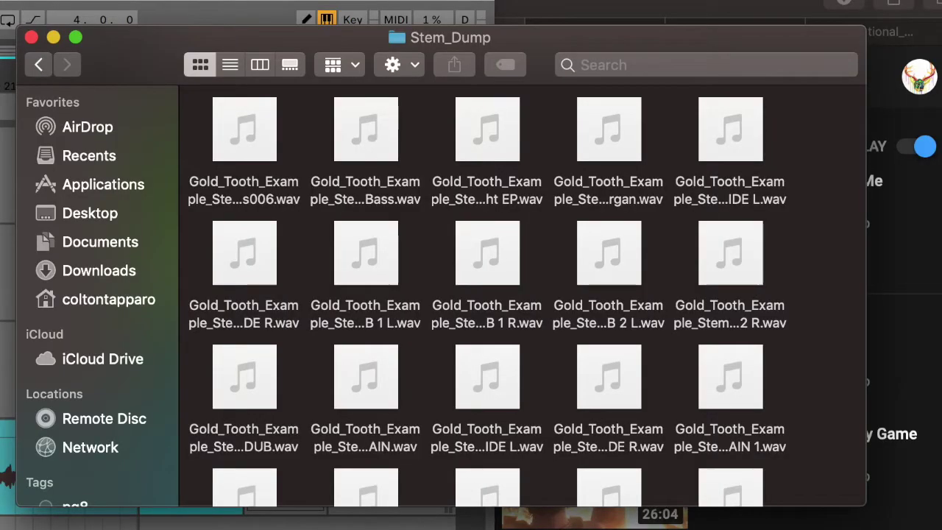
Step: Leave Stem_Dump and open the Instrumental_Stems folder inside Final_Stems
click(40, 66)
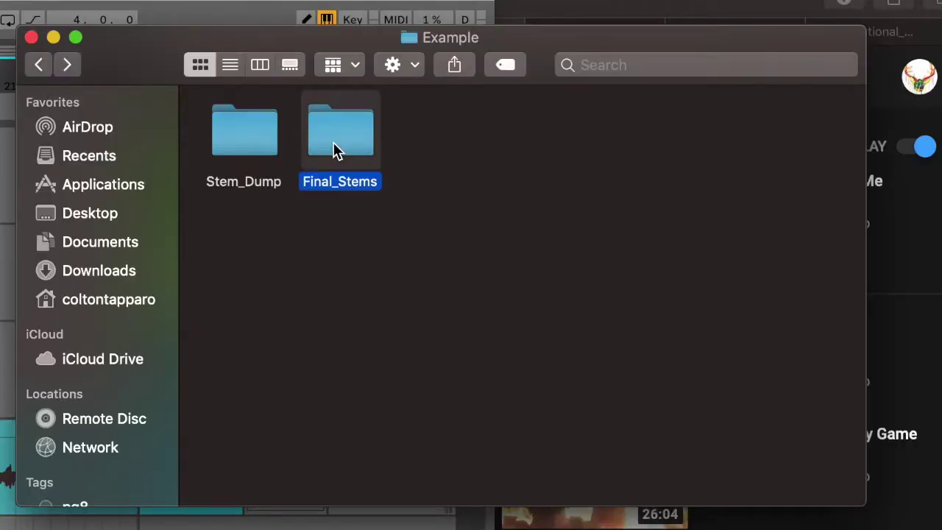
double_click(337, 151)
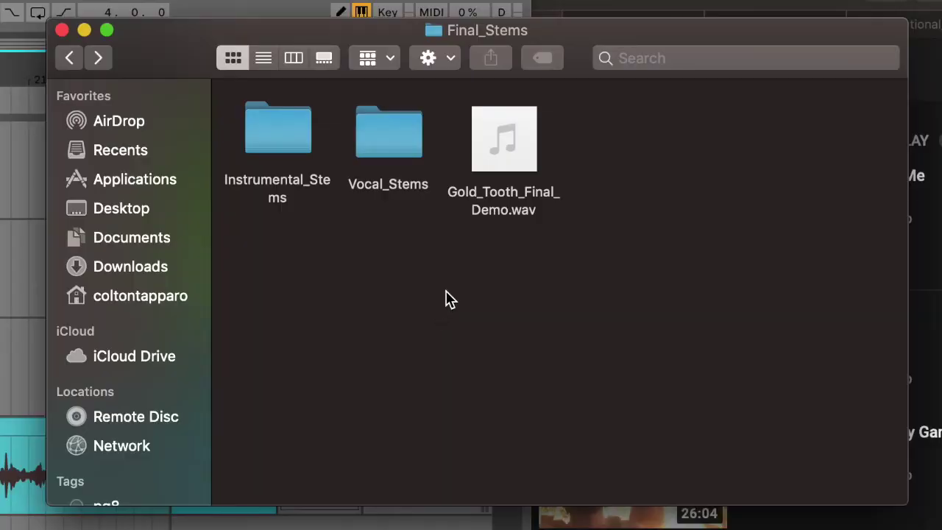
double_click(275, 128)
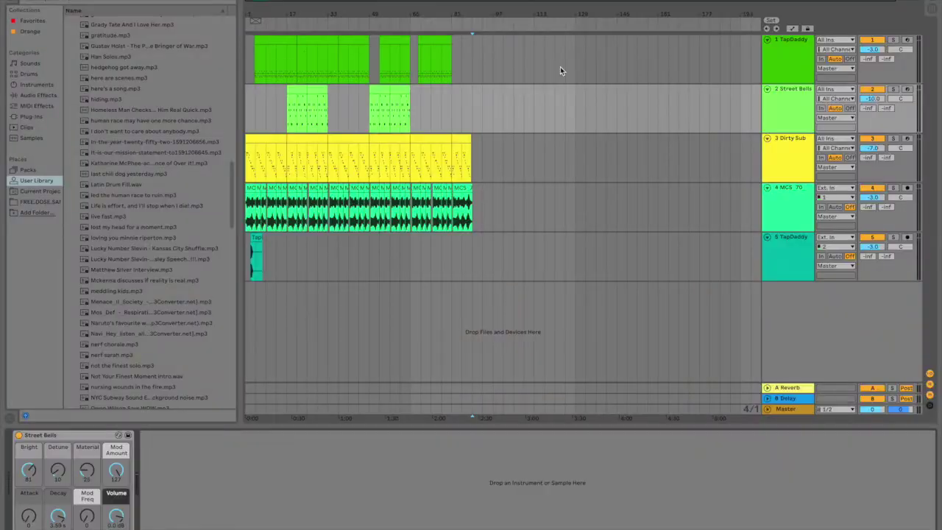
Step: In Ableton Live, duplicate the first TapDaddy drum track
click(620, 68)
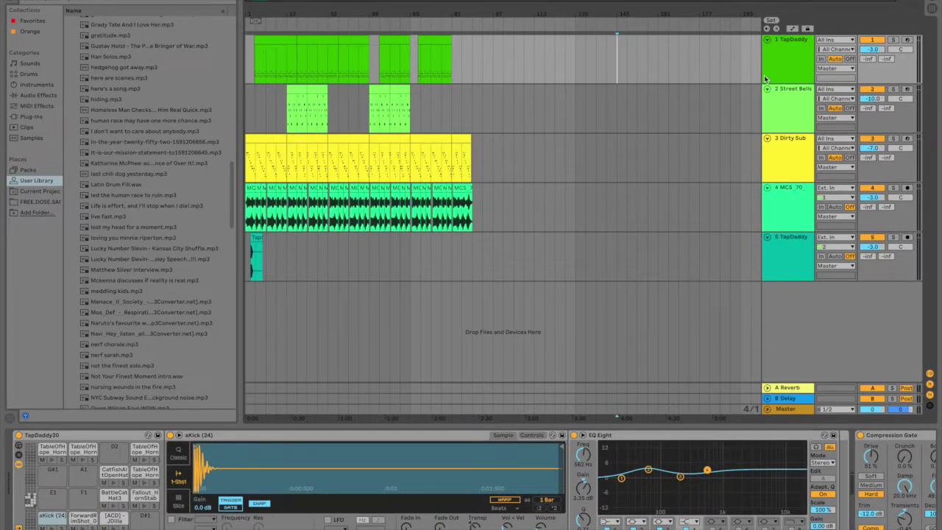
click(783, 70)
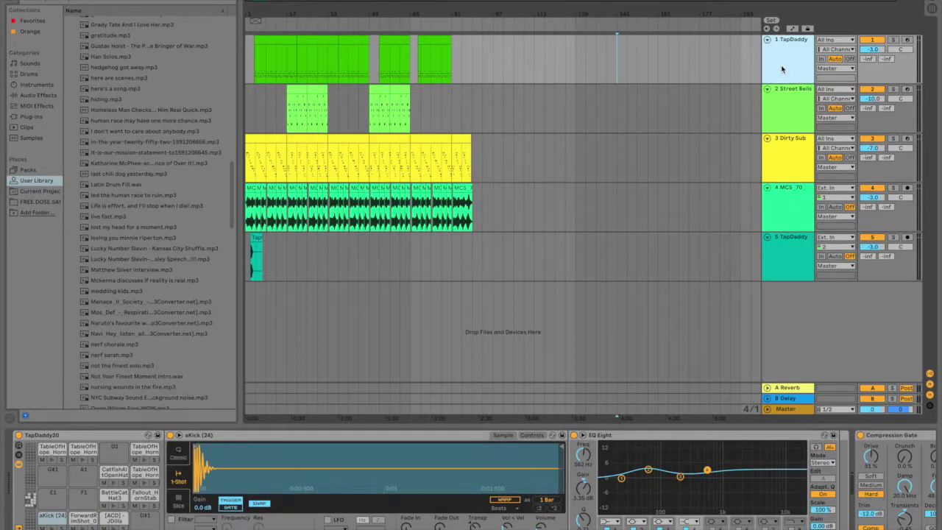
key(ctrl+d)
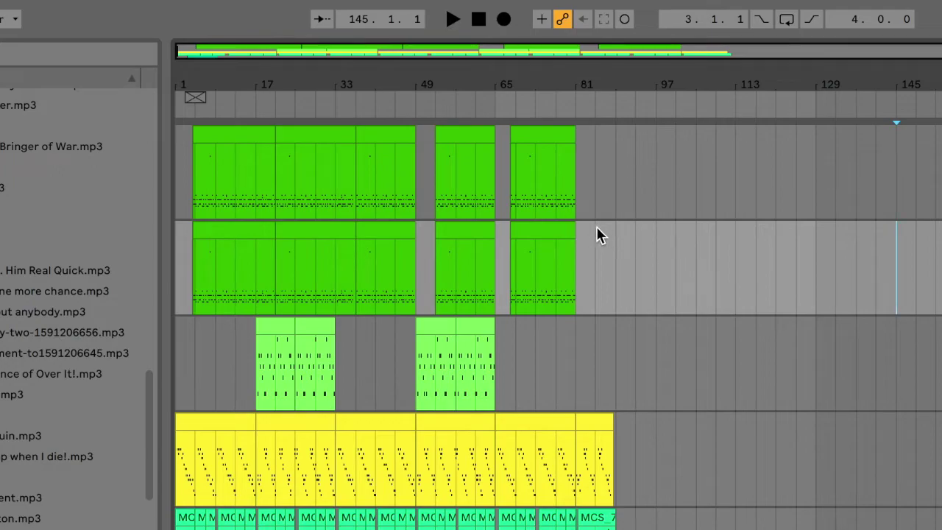
Step: Insert a MIDI track below the duplicated TapDaddy track and extract the aKick (24) pad with its notes onto it
click(615, 182)
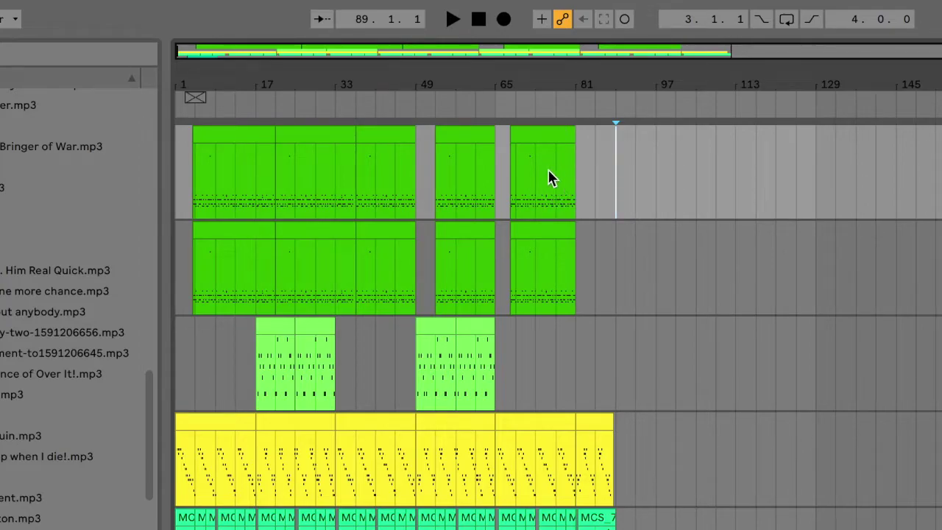
click(597, 259)
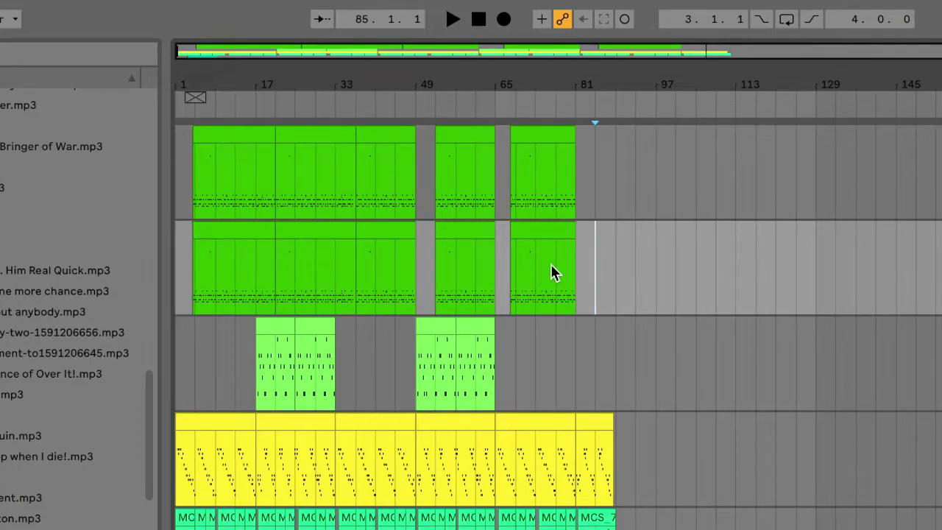
key(ctrl+t)
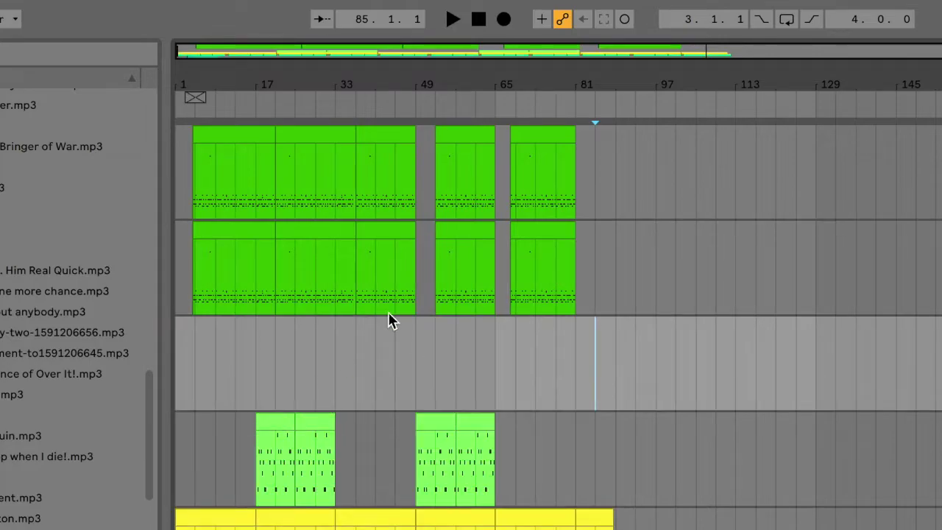
click(316, 283)
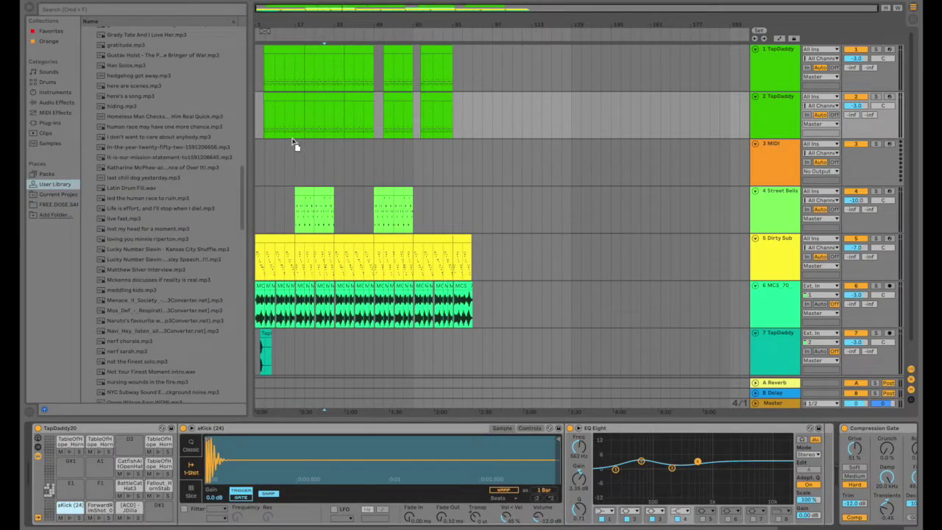
key(ctrl+z)
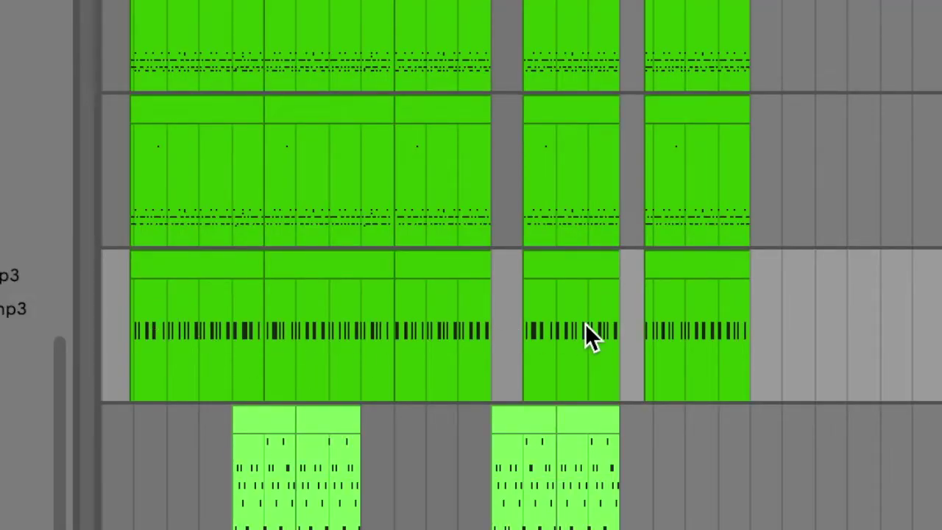
Step: Insert another MIDI track below the duplicated TapDaddy track and extract the [ACD] - JDilla pad with its notes onto it
click(301, 190)
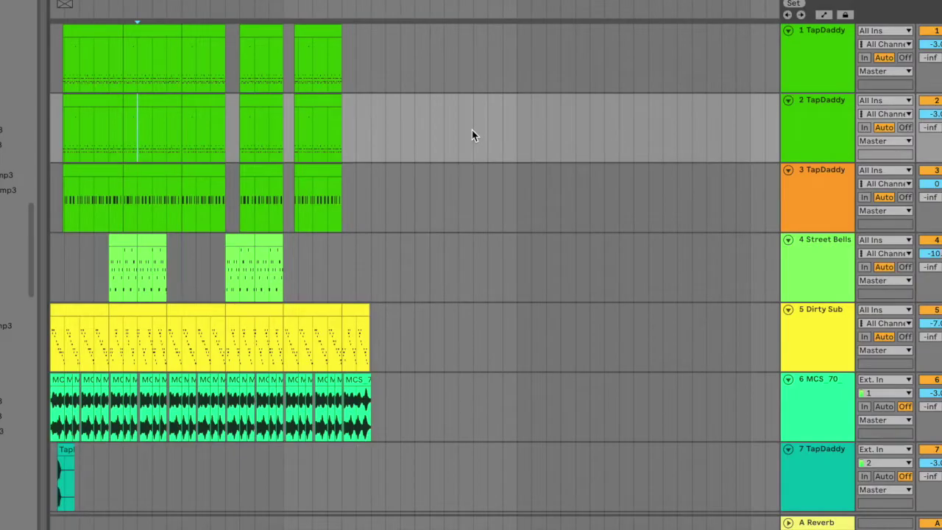
key(ctrl+shift+t)
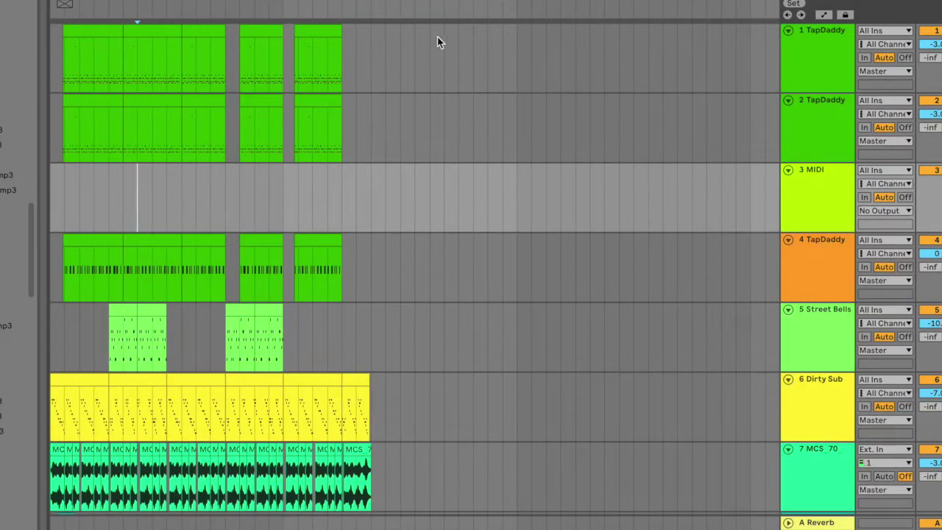
click(327, 131)
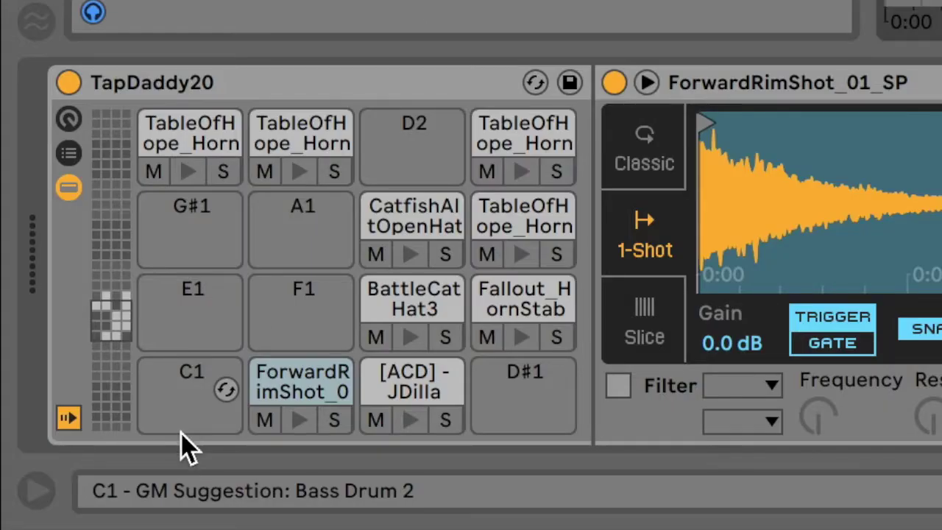
drag(411, 392, 220, 237)
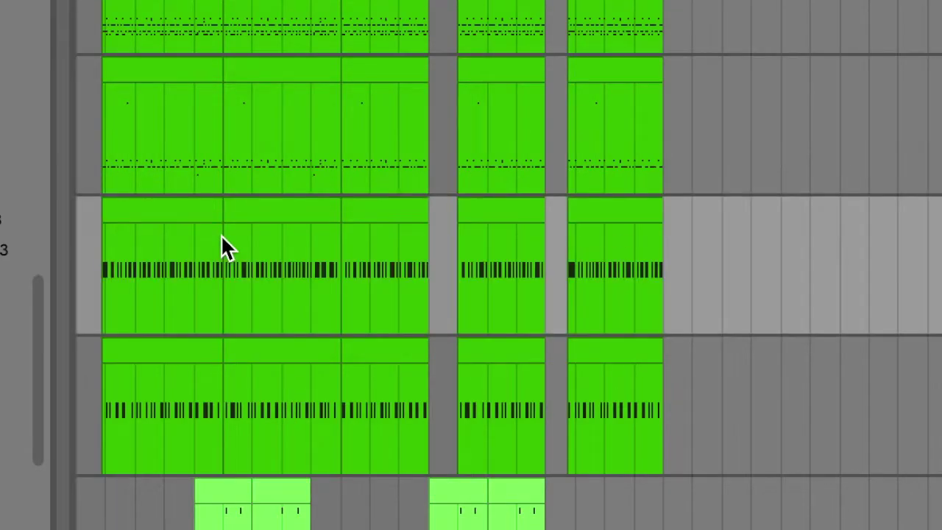
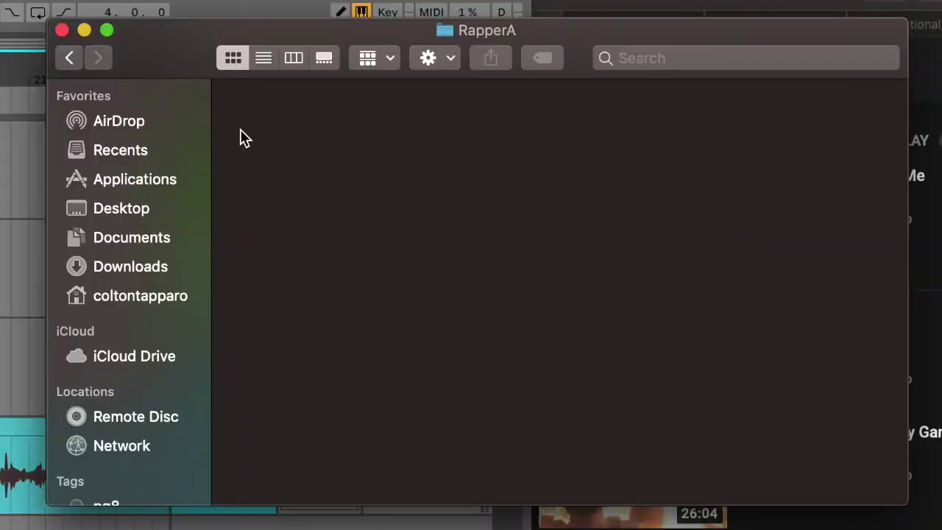
Step: In Finder, create two folders named Verse1 and Verse2 inside RapperA and line them up side by side
right_click(240, 130)
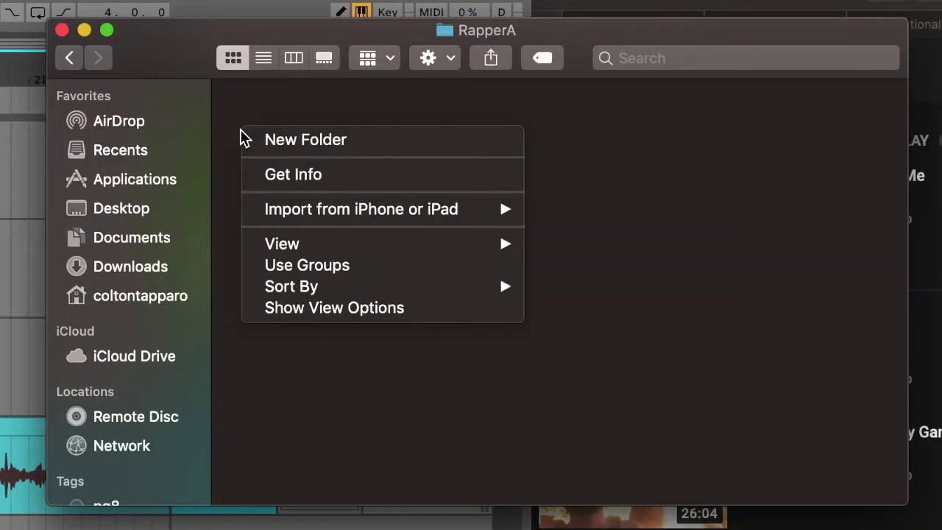
click(280, 139)
text(Verse1)
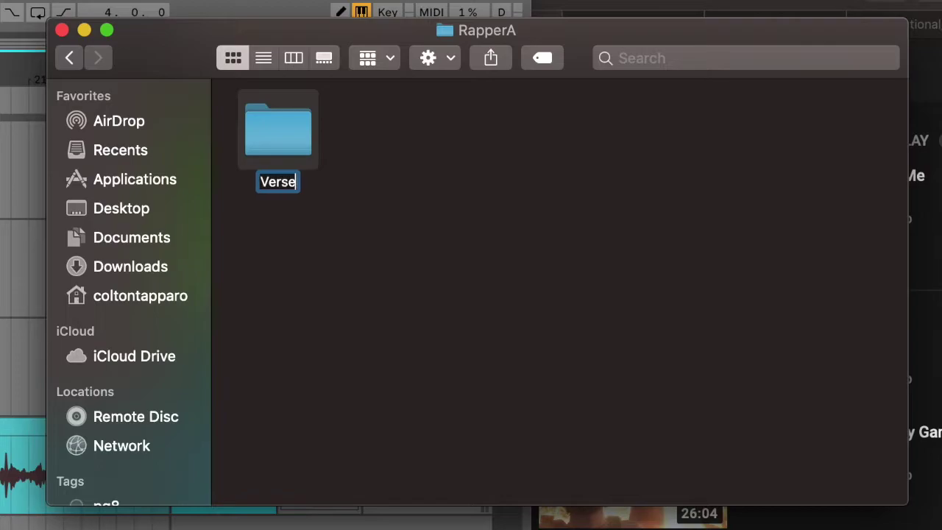
right_click(356, 146)
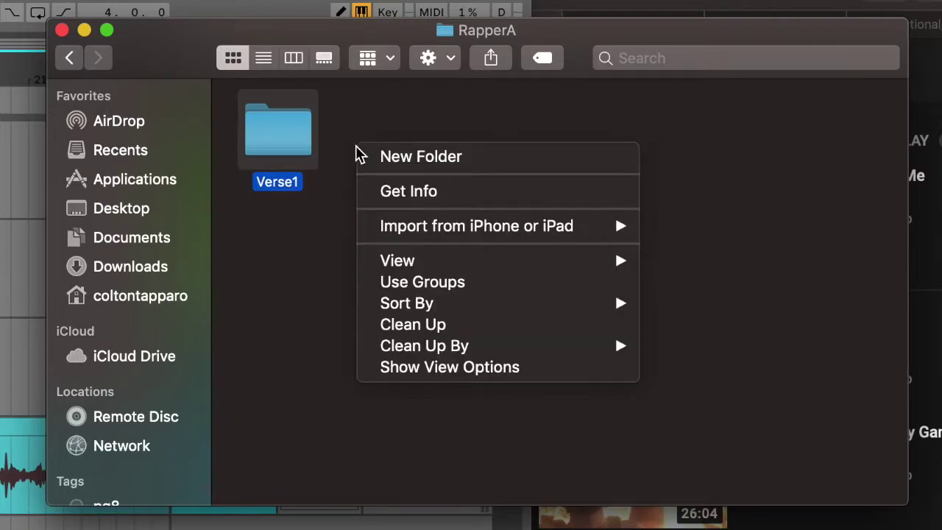
click(401, 157)
text(Vw)
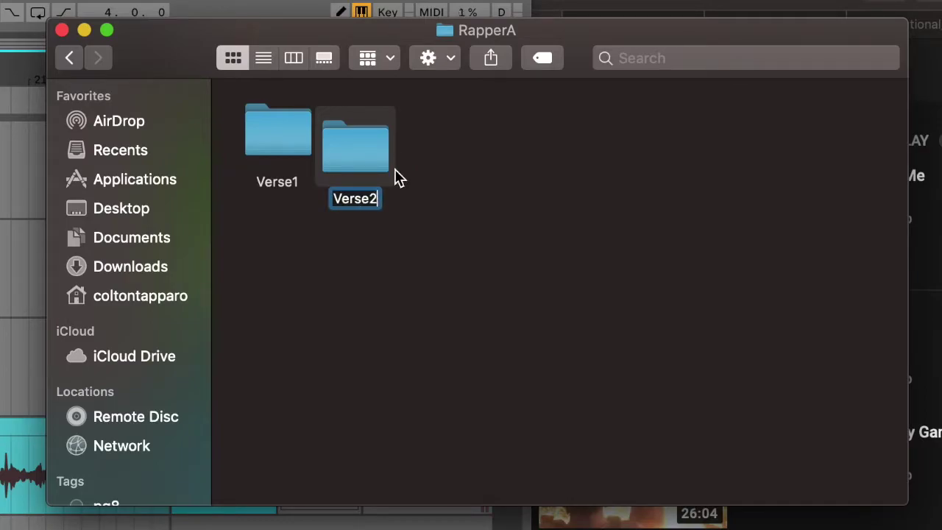
click(457, 256)
mouse_move(365, 147)
mouse_down()
mouse_move(373, 122)
mouse_move(372, 131)
mouse_up()
Step: Return to the Vocal_Stems folder and create a new folder named ChorusB beside Chorus
click(70, 58)
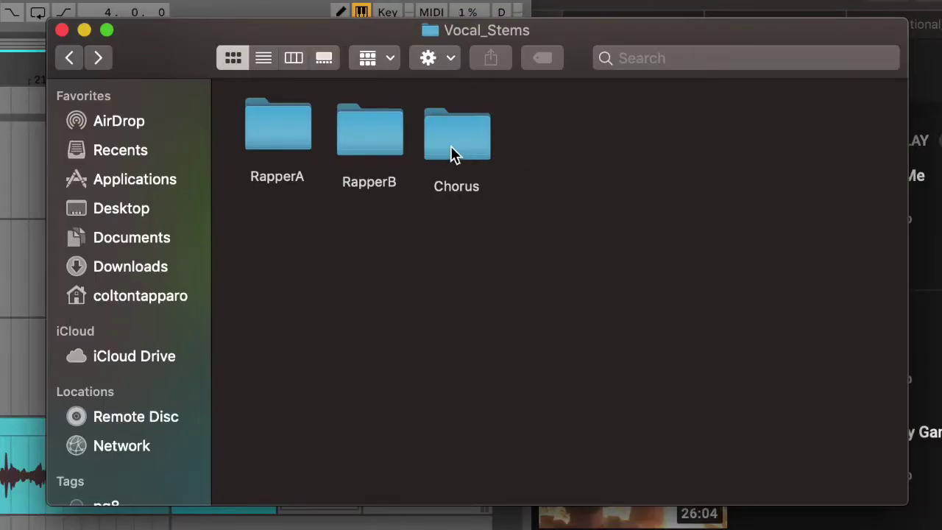
right_click(537, 146)
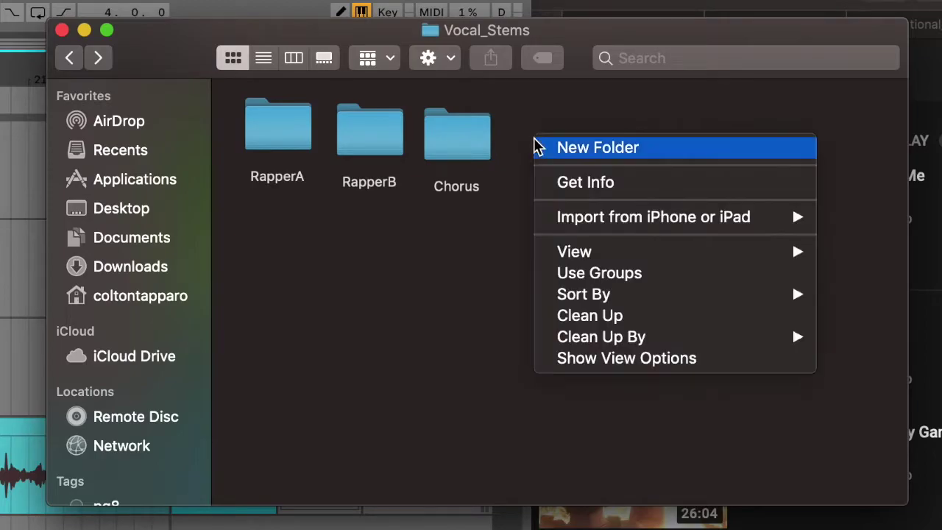
click(596, 150)
text(ChorusB)
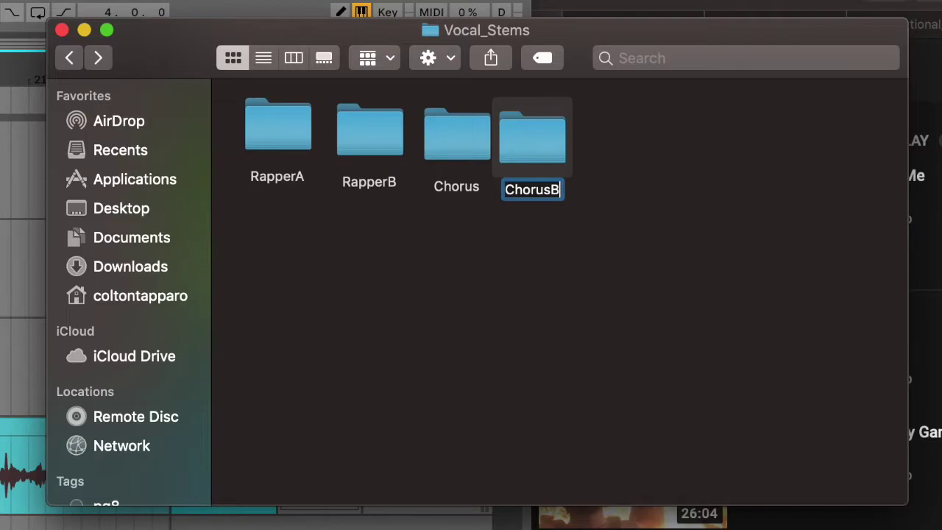
Step: Rename the Chorus folder in Vocal_Stems
click(454, 139)
right_click(438, 191)
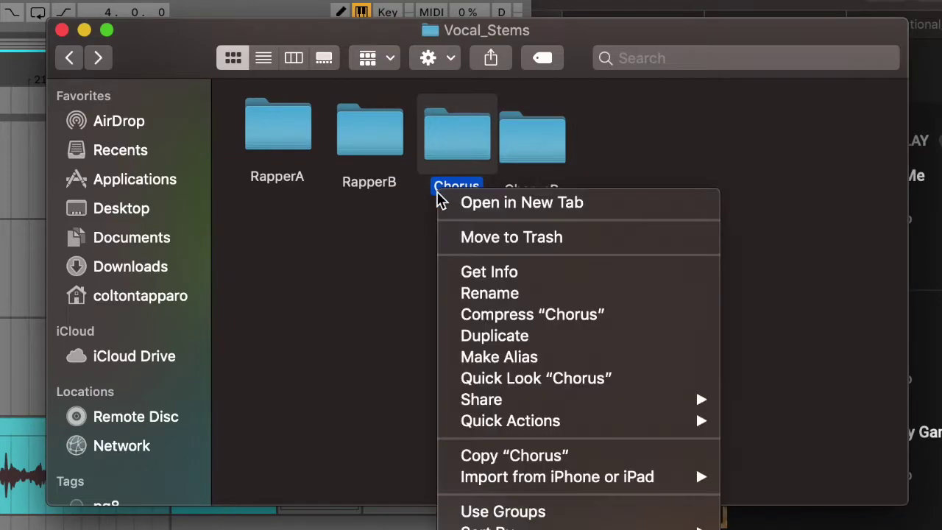
click(532, 305)
text(C)
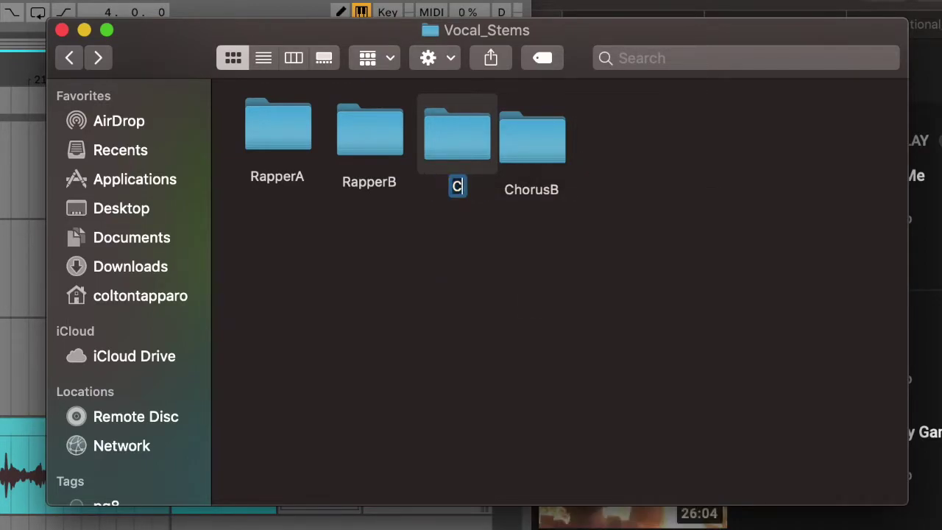